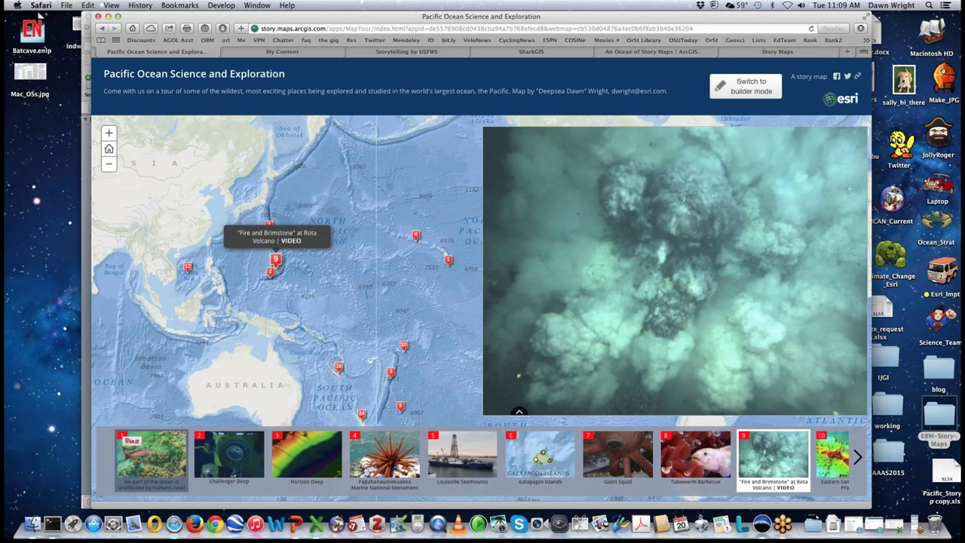
# Step: Jump back to stop 1, 'No part of the ocean is unaffected by humans now!'
pyautogui.click(151, 457)
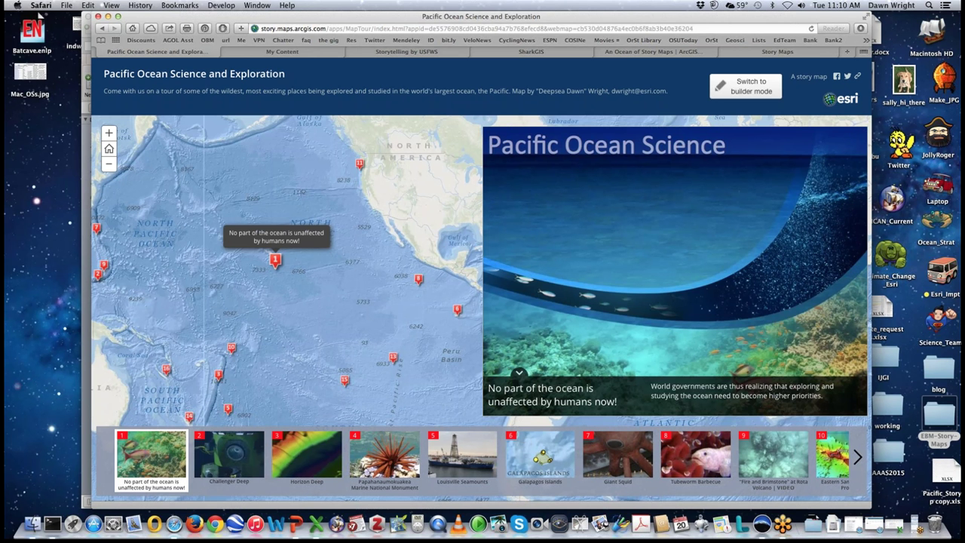
# Step: Browse the Horizon Deep, Louisville Seamounts, Tubeworm Barbecue and 'Fire and Brimstone' stops, zooming the map on one area
pyautogui.click(306, 457)
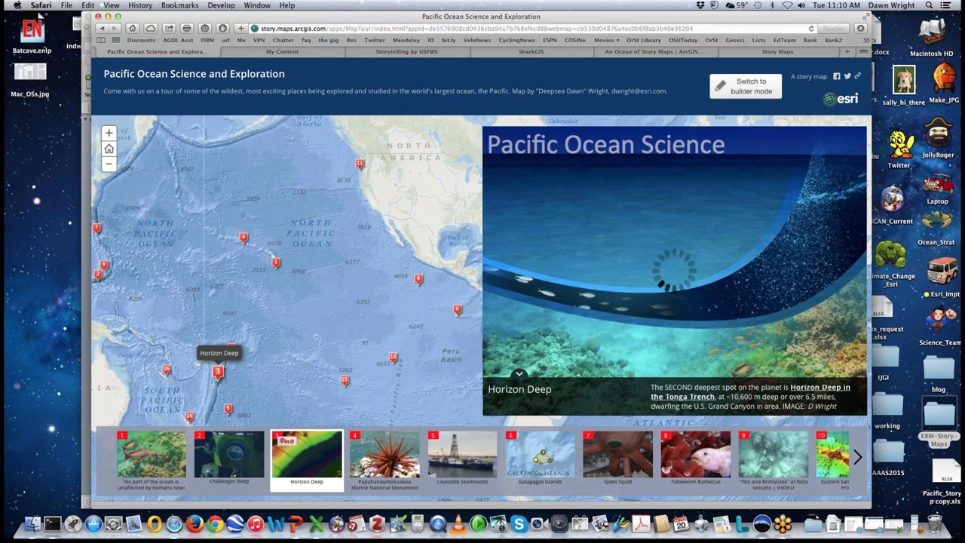
pyautogui.click(462, 455)
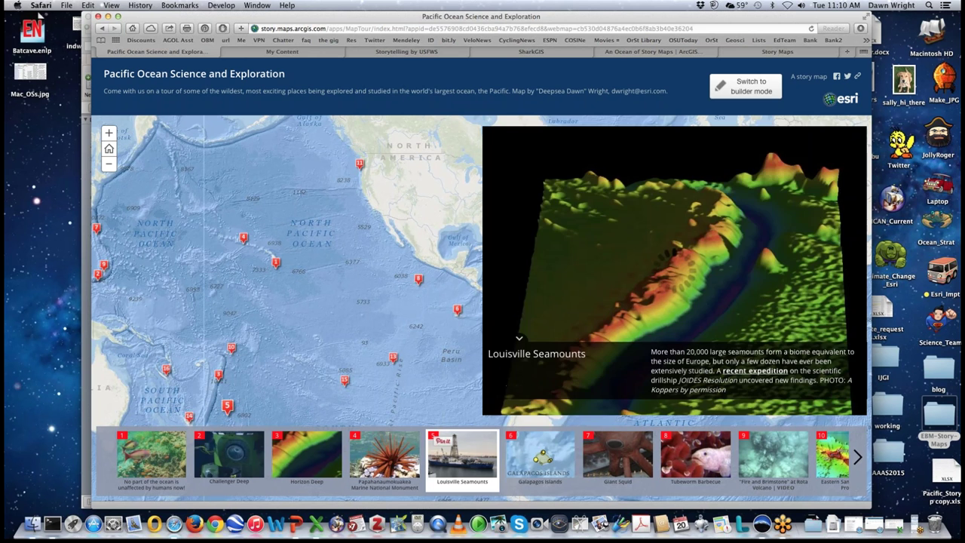
pyautogui.moveTo(145, 217); pyautogui.dragTo(320, 379)
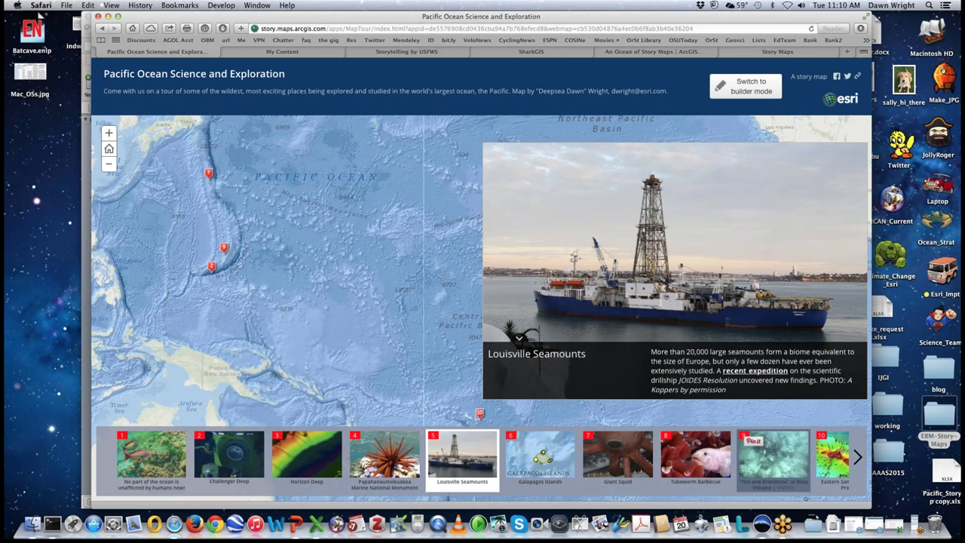
pyautogui.click(696, 457)
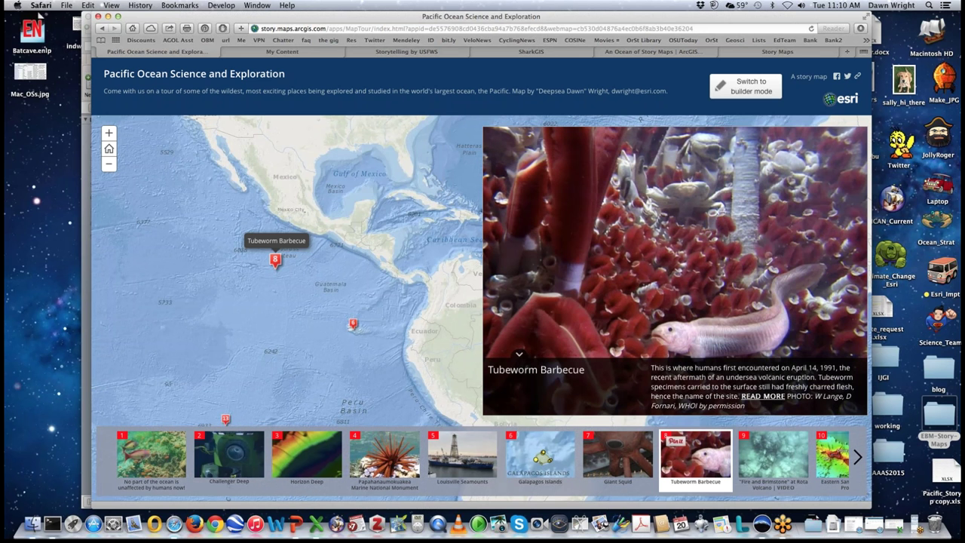
pyautogui.click(773, 456)
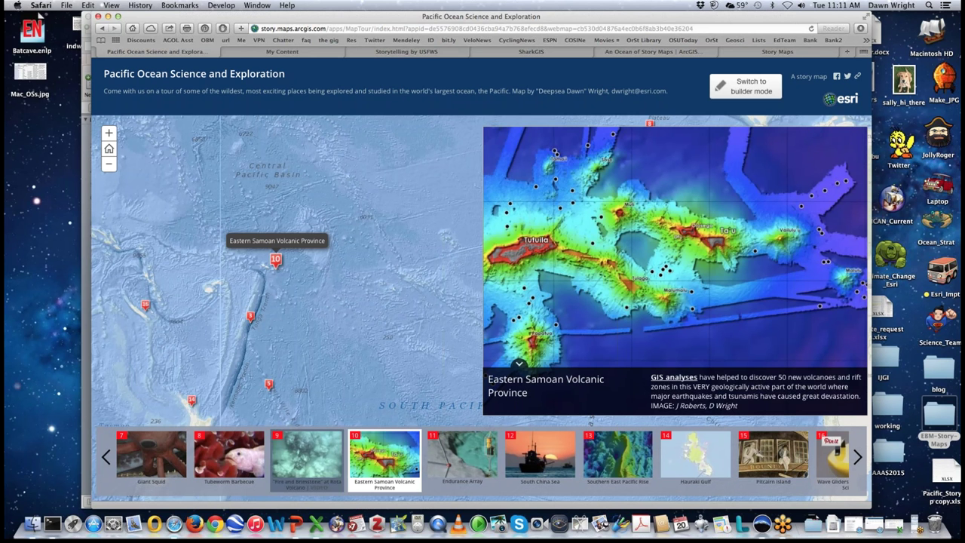
# Step: Open the Pacific_StoryMap copy spreadsheet and select the Name and Caption column data
pyautogui.press('super+Tab')
pyautogui.press('Down')
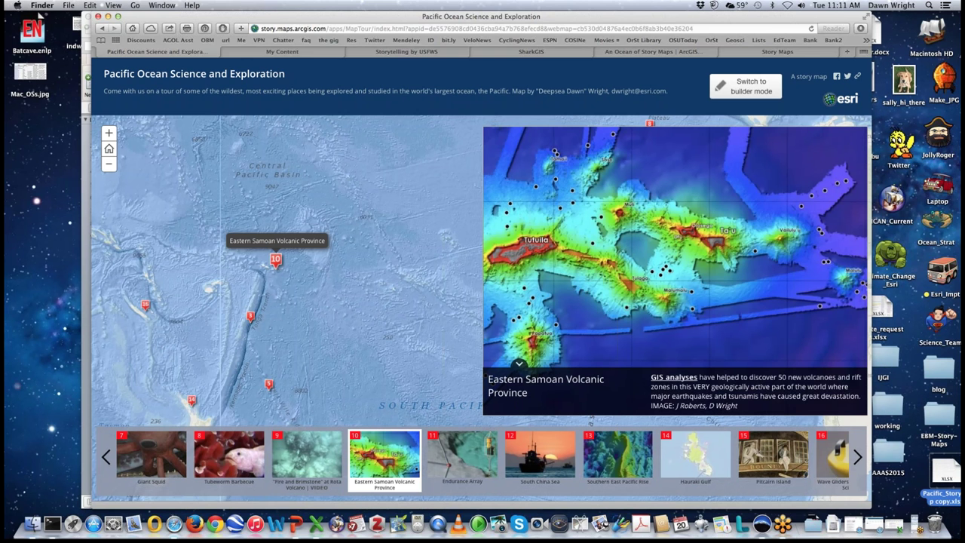
pyautogui.press('super+o')
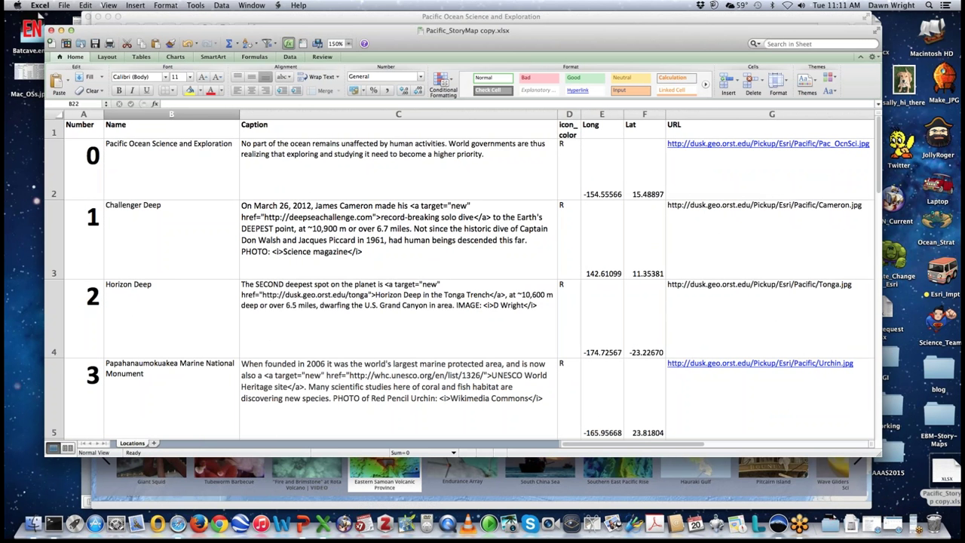
pyautogui.hotkey('ctrl', 'Up')
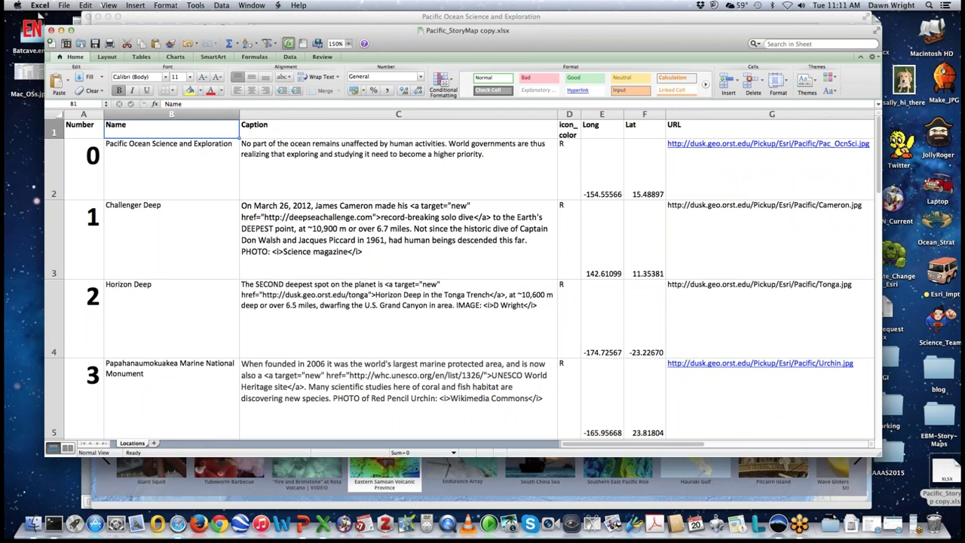
pyautogui.hotkey('ctrl', 'shift', 'Down')
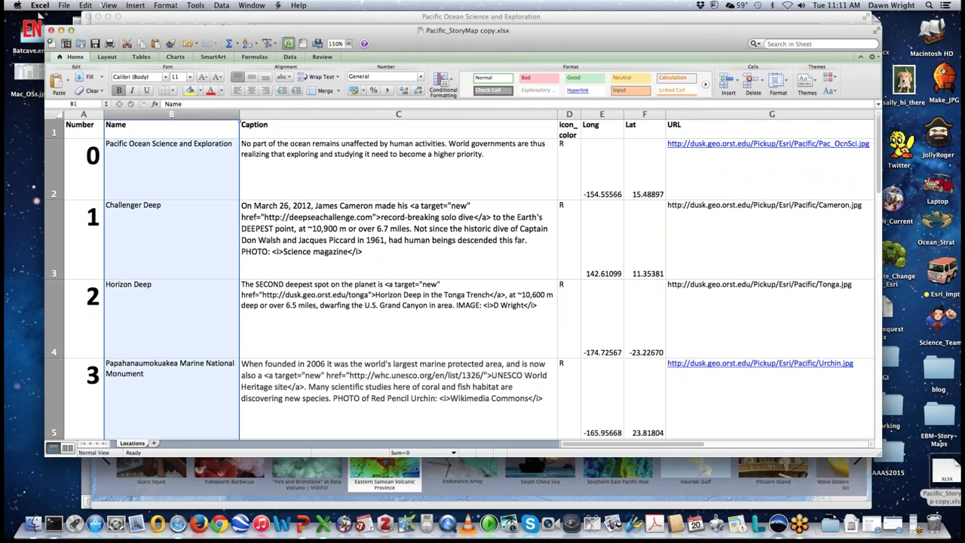
pyautogui.press('Right')
pyautogui.hotkey('ctrl', 'shift', 'Down')
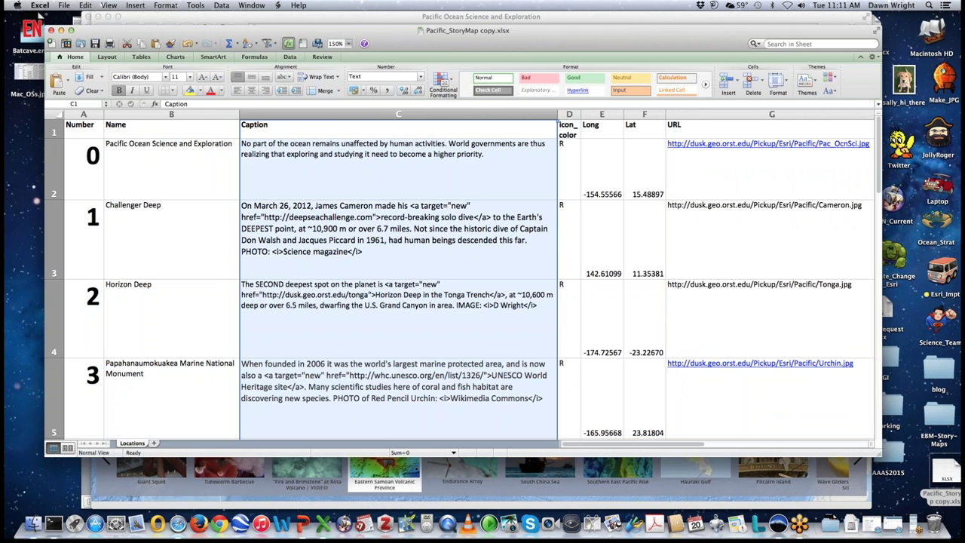
# Step: Step through the icon_color, Long, Lat and URL columns of the Locations sheet
pyautogui.press('Right')
pyautogui.hotkey('ctrl', 'shift', 'Down')
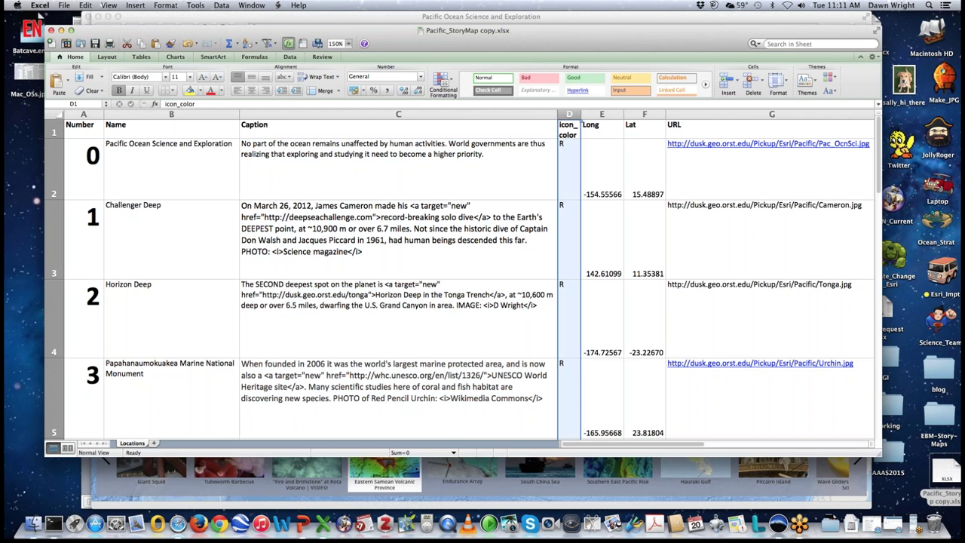
pyautogui.scroll(-4, 460, 279)
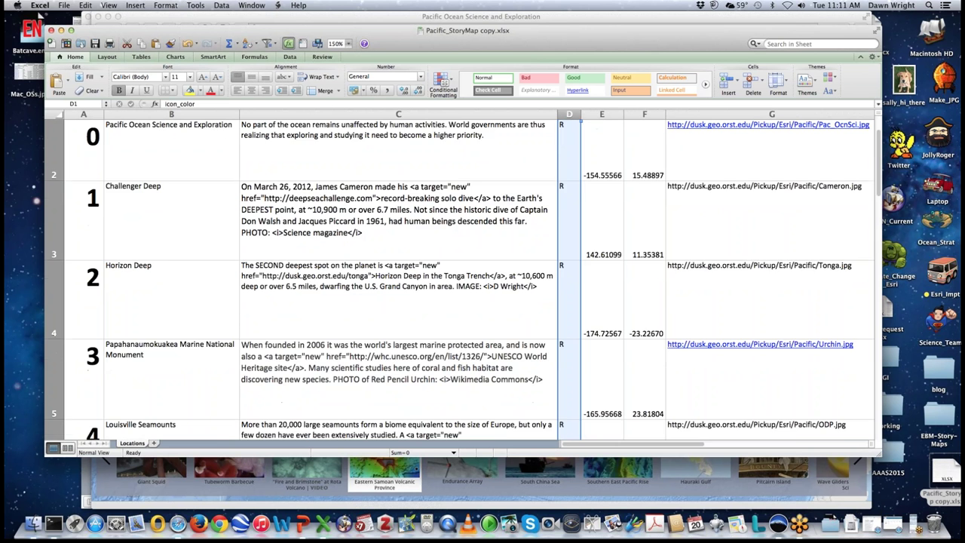
pyautogui.press('Right')
pyautogui.hotkey('ctrl', 'shift', 'Down')
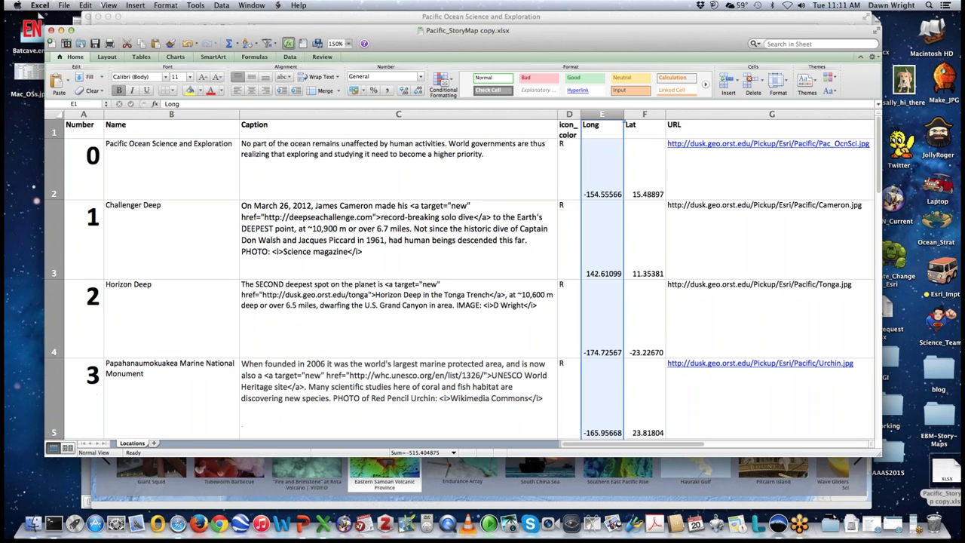
pyautogui.press('Right')
pyautogui.hotkey('ctrl', 'shift', 'Down')
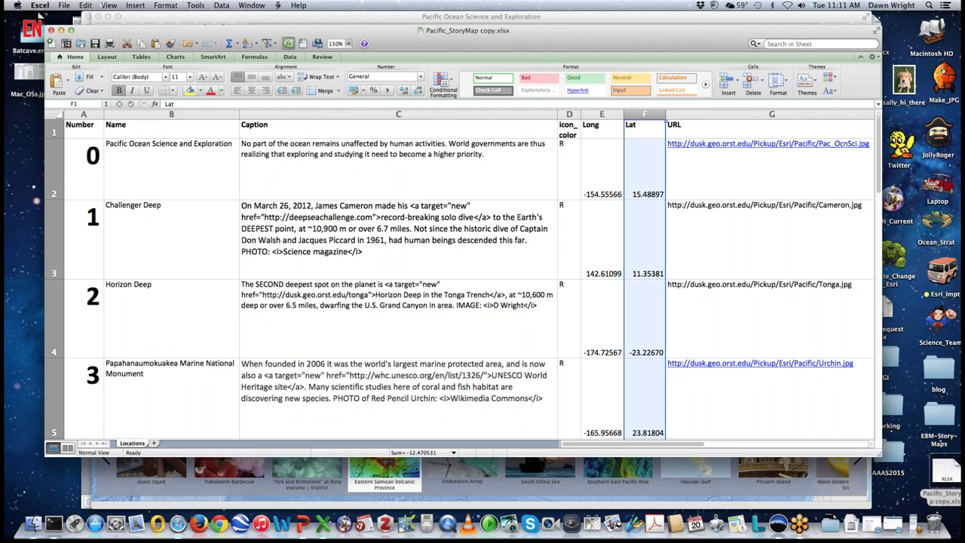
pyautogui.press('Right')
pyautogui.hotkey('ctrl', 'shift', 'Down')
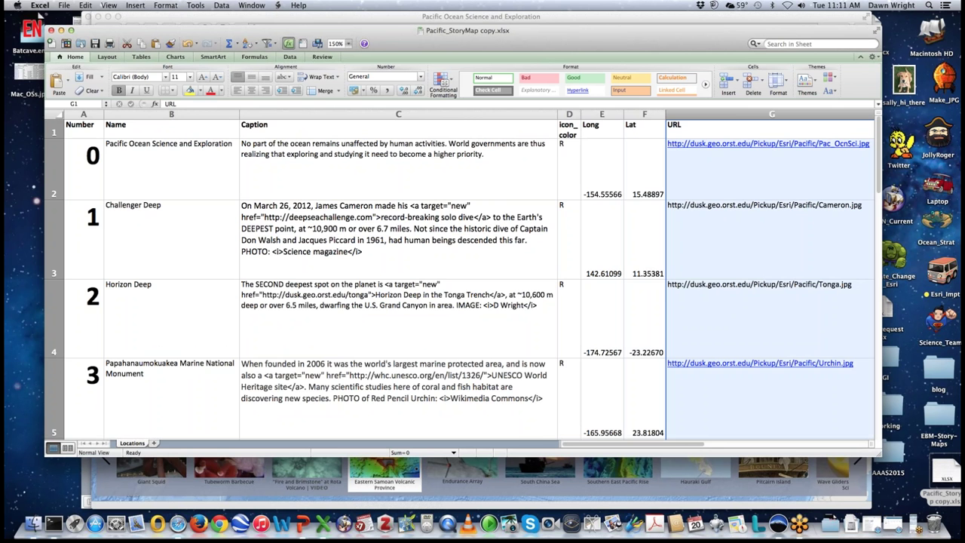
pyautogui.hscroll(4, 468, 279)
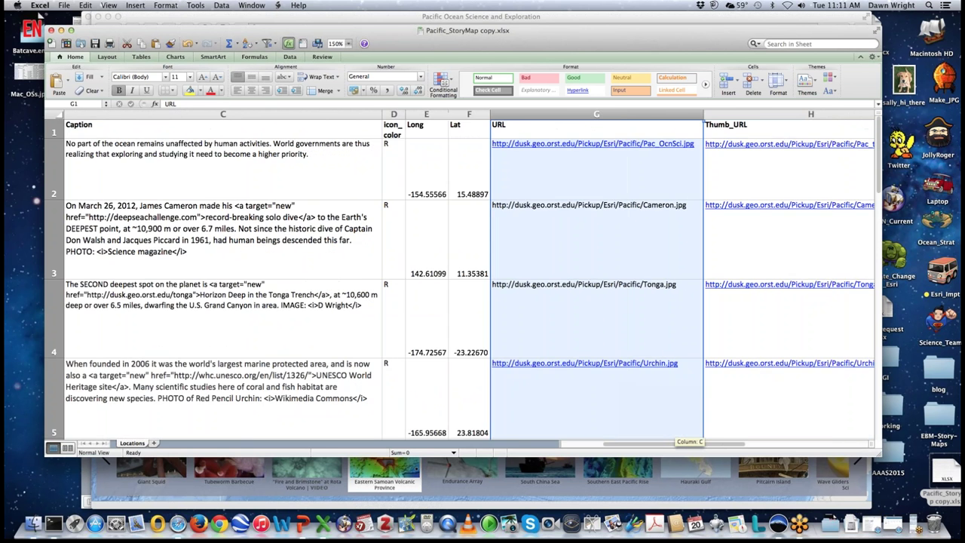
pyautogui.hscroll(2, 279, 202)
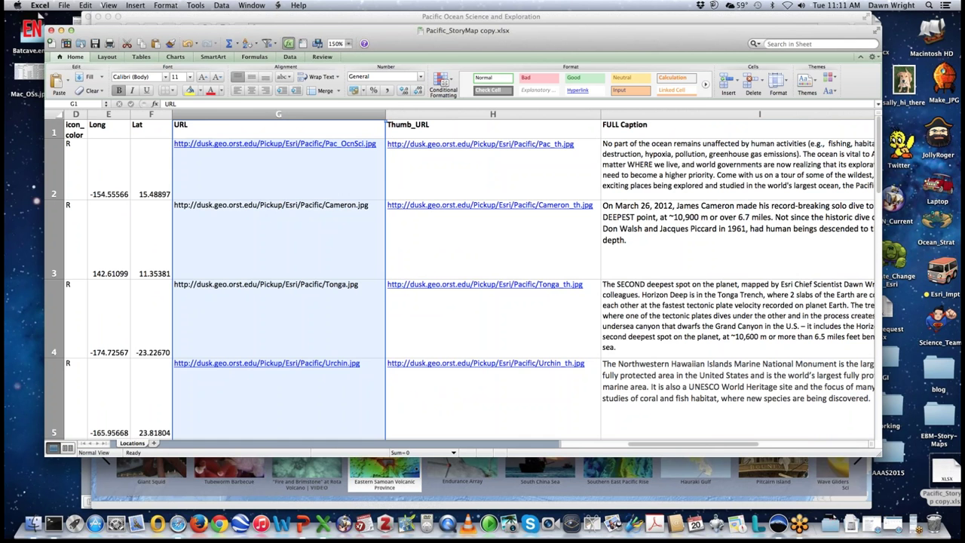
# Step: Select the Thumb_URL and FULL Caption columns, then minimize the workbook and return to My Content
pyautogui.click(493, 114)
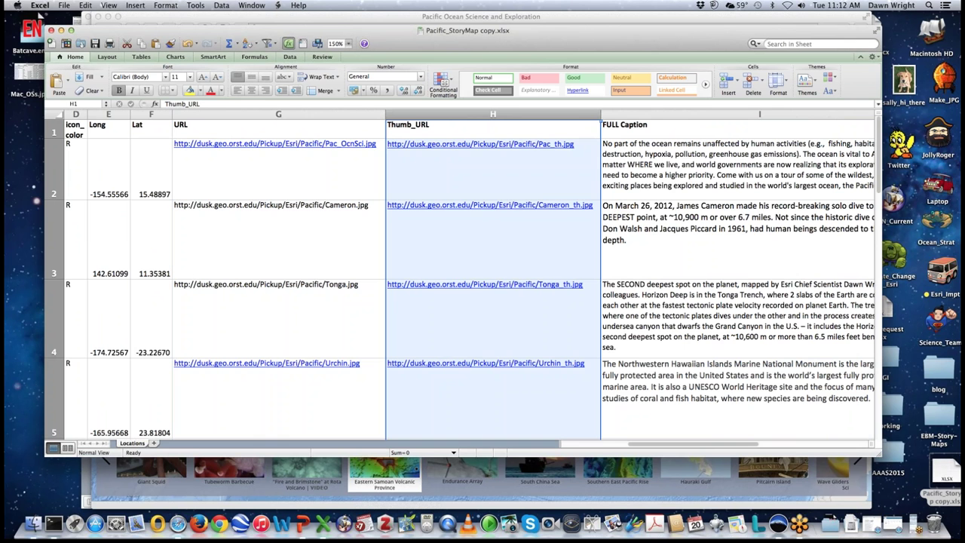
pyautogui.click(761, 114)
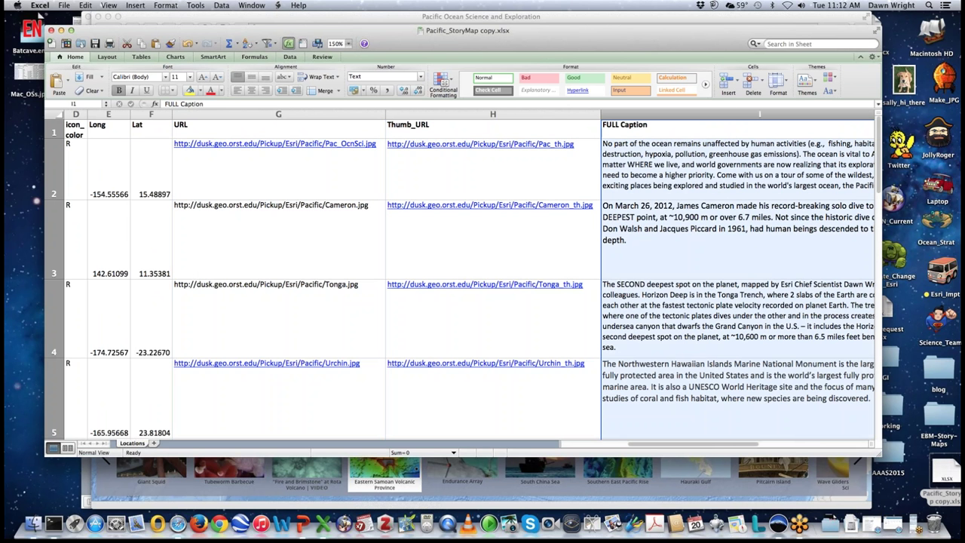
pyautogui.hscroll(-5, 460, 275)
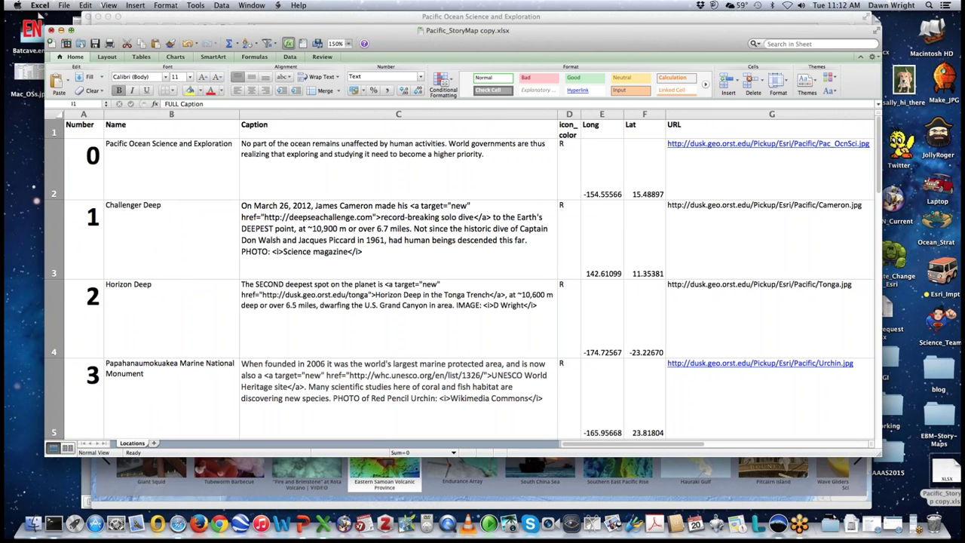
pyautogui.press('Delete')
pyautogui.press('super+m')
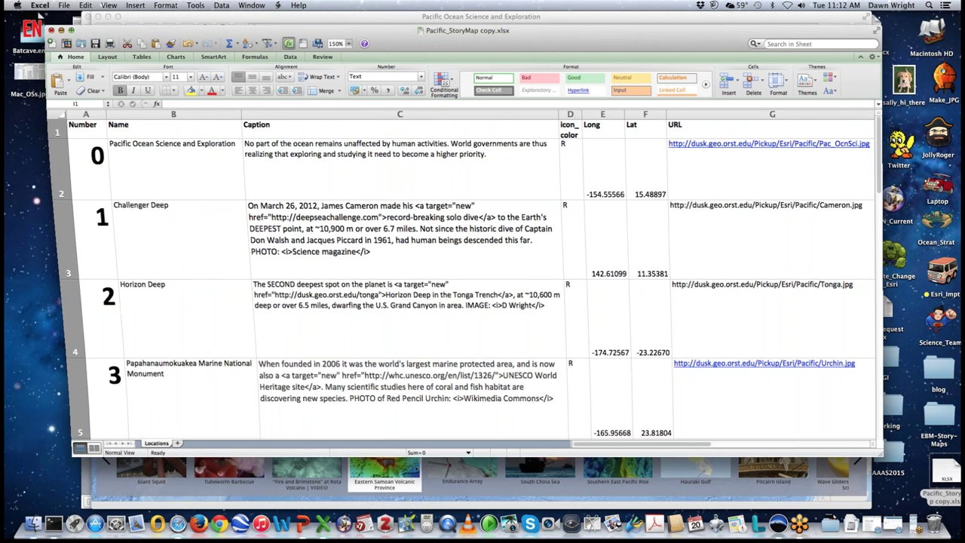
pyautogui.hotkey('ctrl', 'Tab')
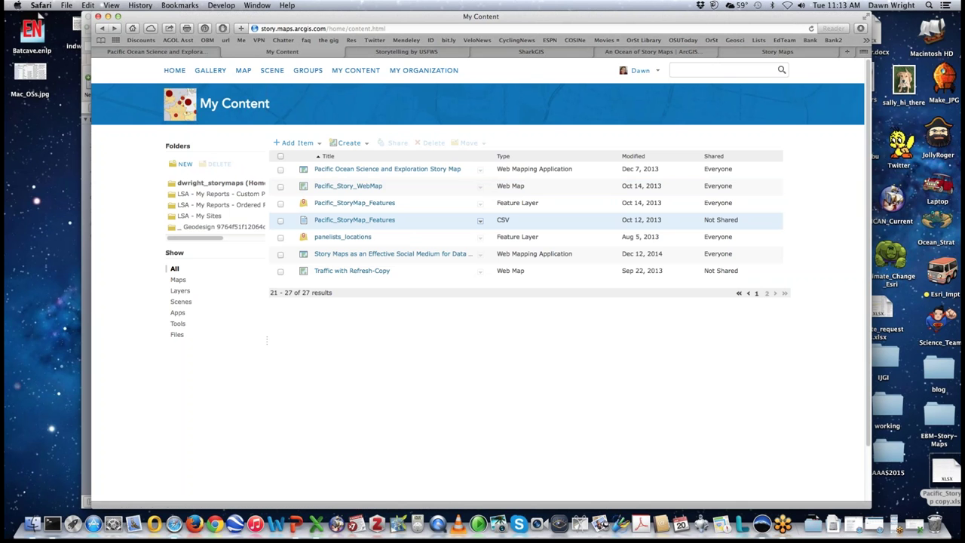
# Step: Open the Pacific_Story_WebMap item page from its title in My Content
pyautogui.click(347, 186)
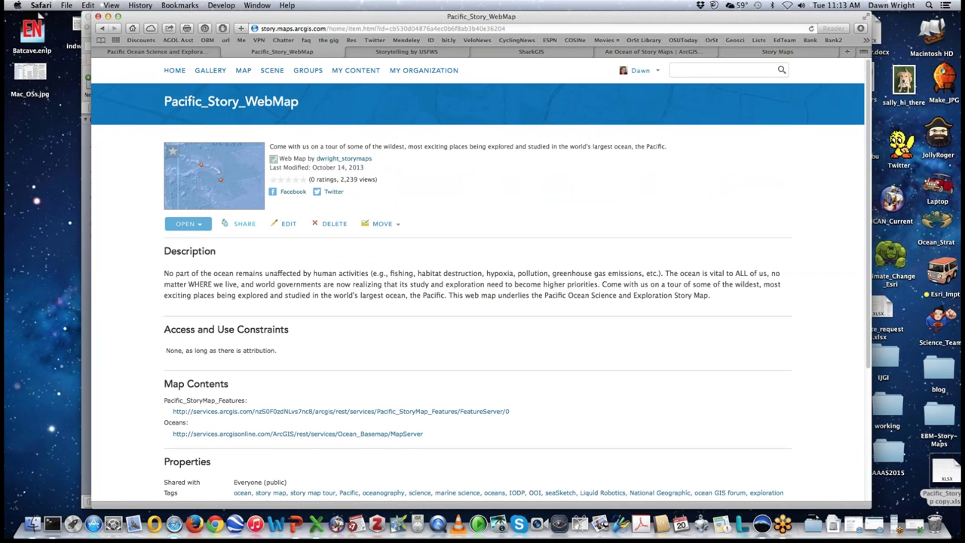
# Step: Open Pacific_Story_WebMap in the ArcGIS Online map viewer
pyautogui.click(185, 224)
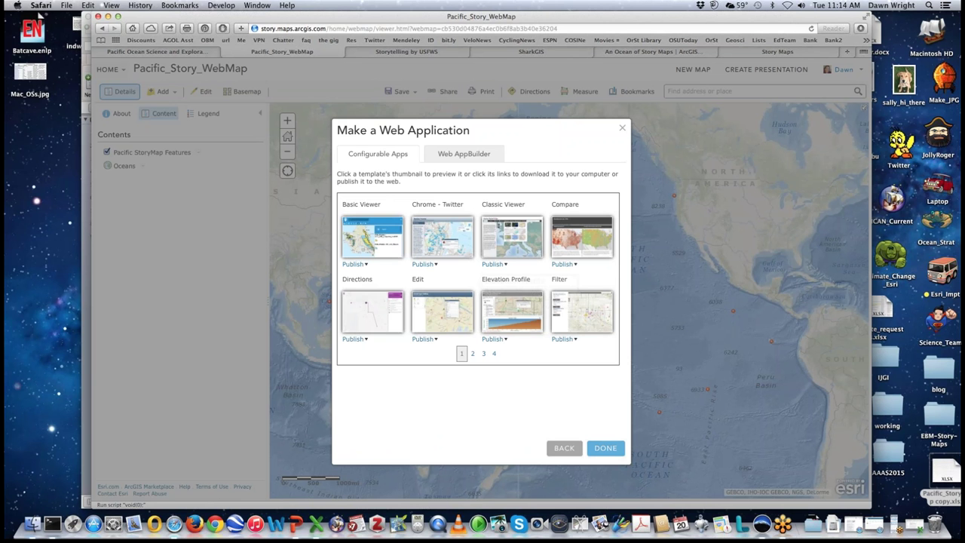
# Step: Page through the app templates to the Story Map templates on page 3, then close the gallery with DONE
pyautogui.click(473, 353)
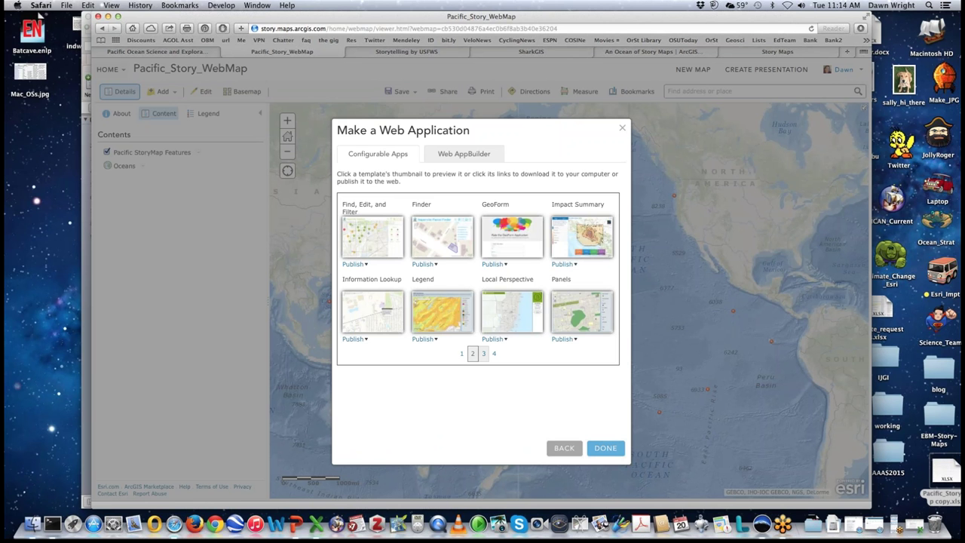
pyautogui.click(483, 353)
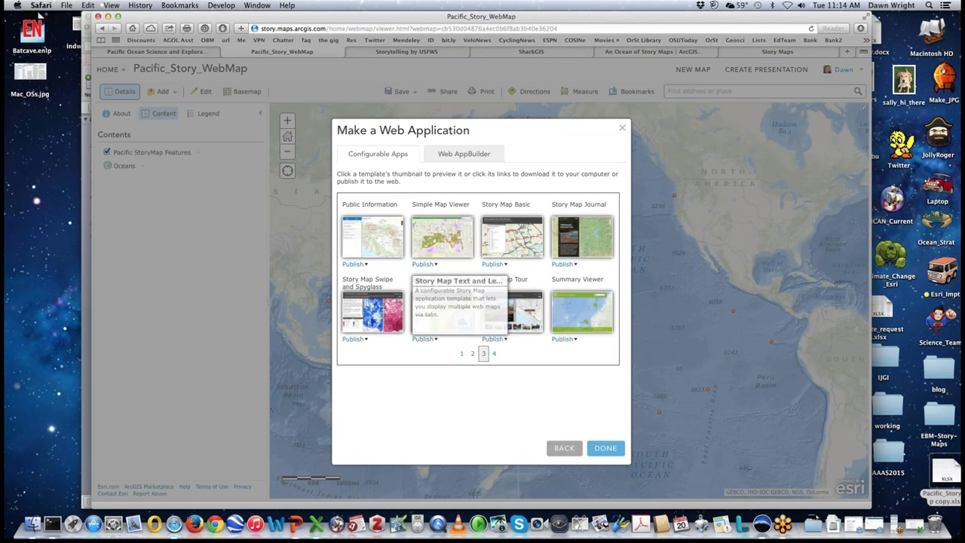
pyautogui.moveTo(512, 237)
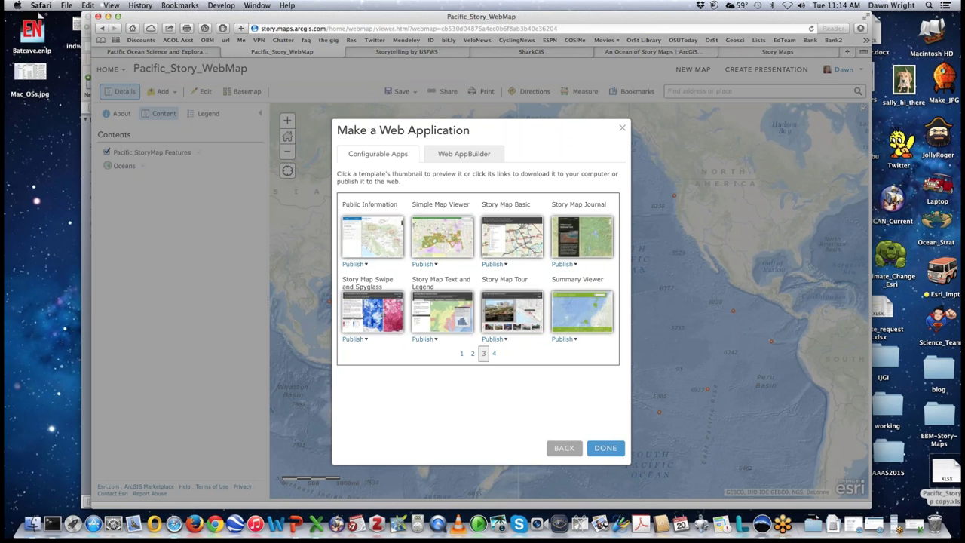
pyautogui.tripleClick(475, 407)
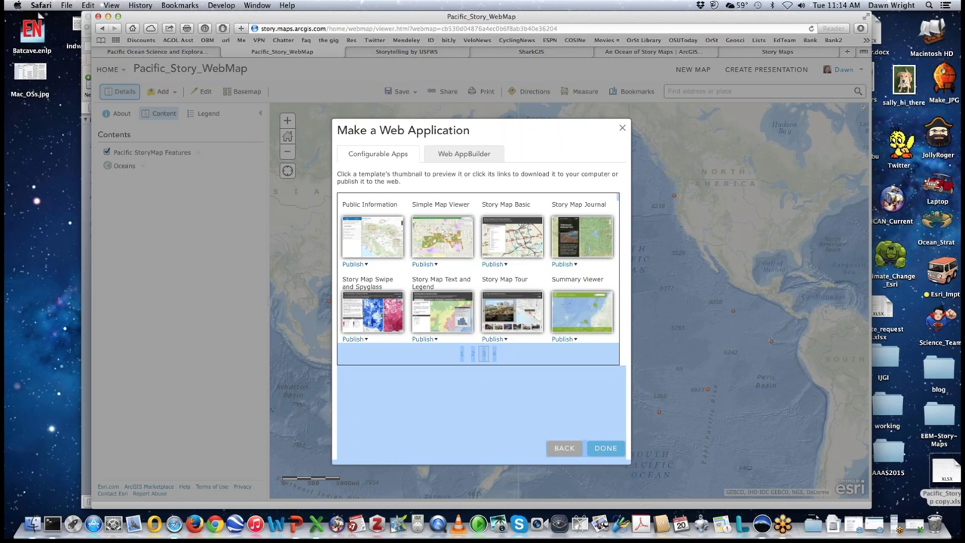
pyautogui.click(606, 448)
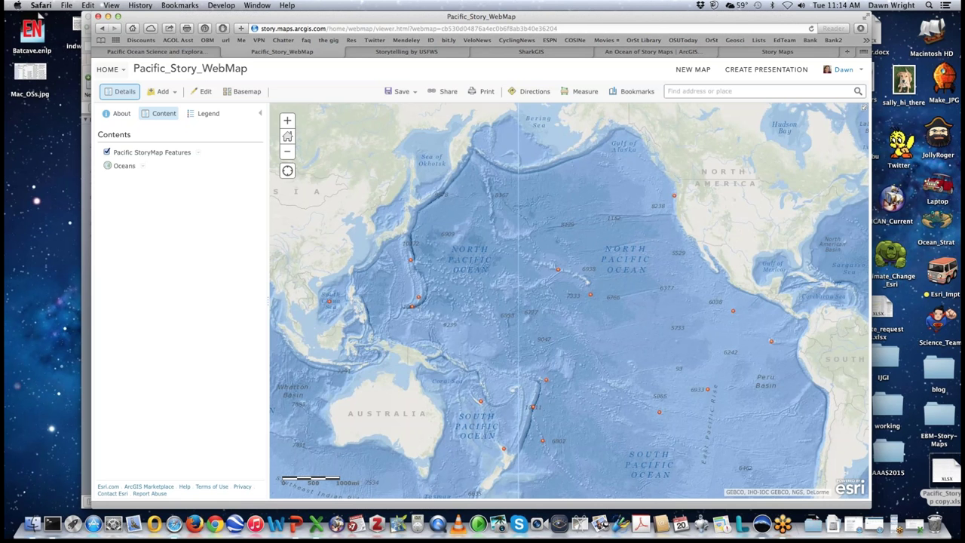
# Step: Switch back to the Pacific Ocean Science and Exploration tour builder tab
pyautogui.hotkey('ctrl', 'shift', 'Tab')
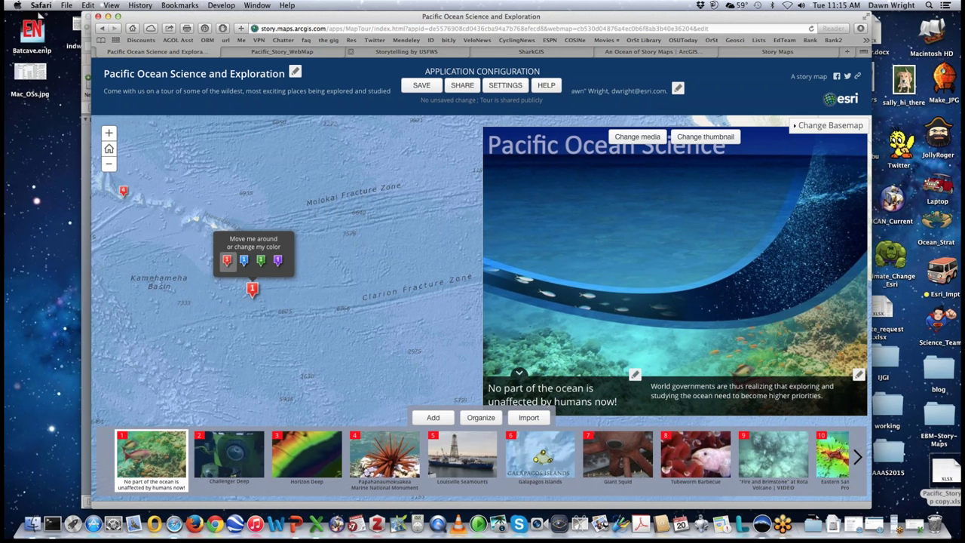
# Step: Switch to the Storytelling by USFWS Hurricane Sandy storymap tab
pyautogui.hotkey('ctrl', 'Tab')
pyautogui.hotkey('ctrl', 'Tab')
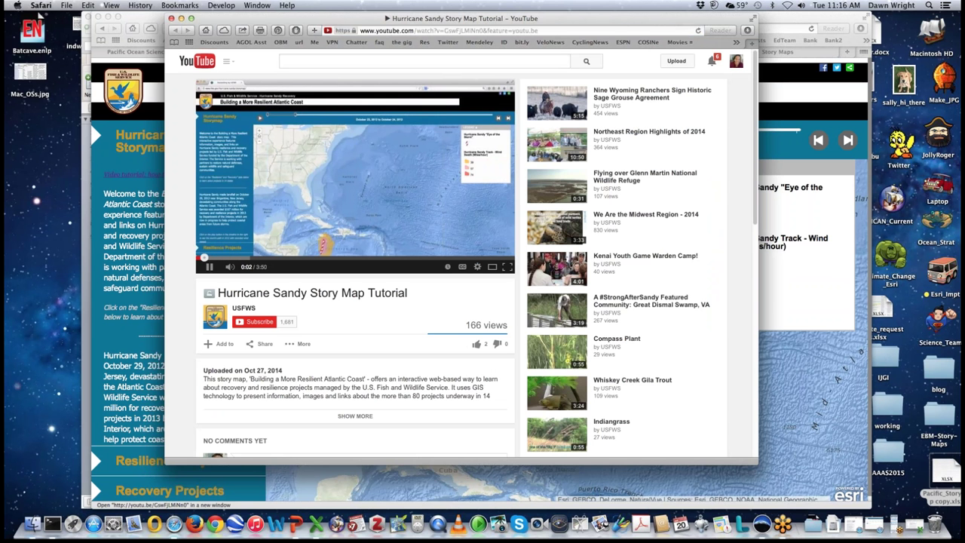
# Step: Pause the Hurricane Sandy Story Map Tutorial and close its YouTube window
pyautogui.press('space')
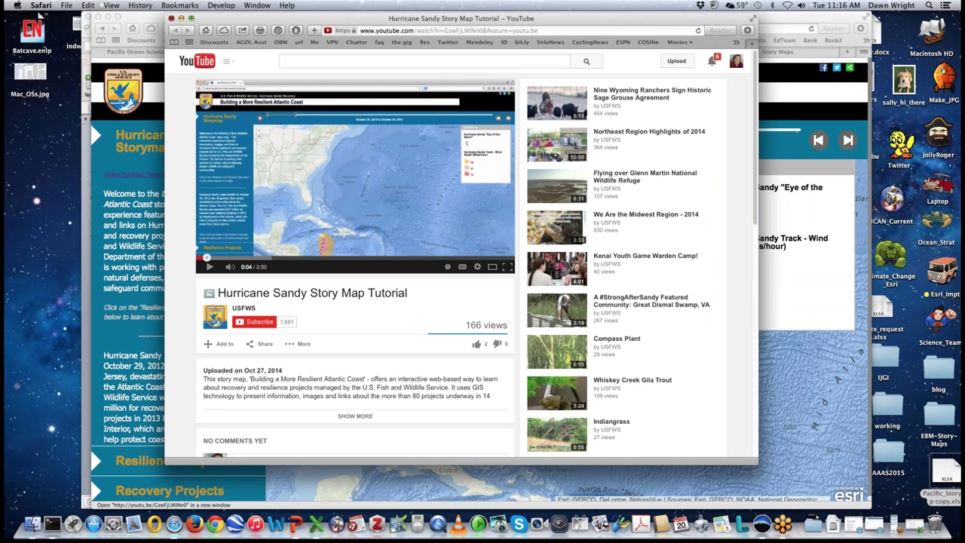
pyautogui.press('super+w')
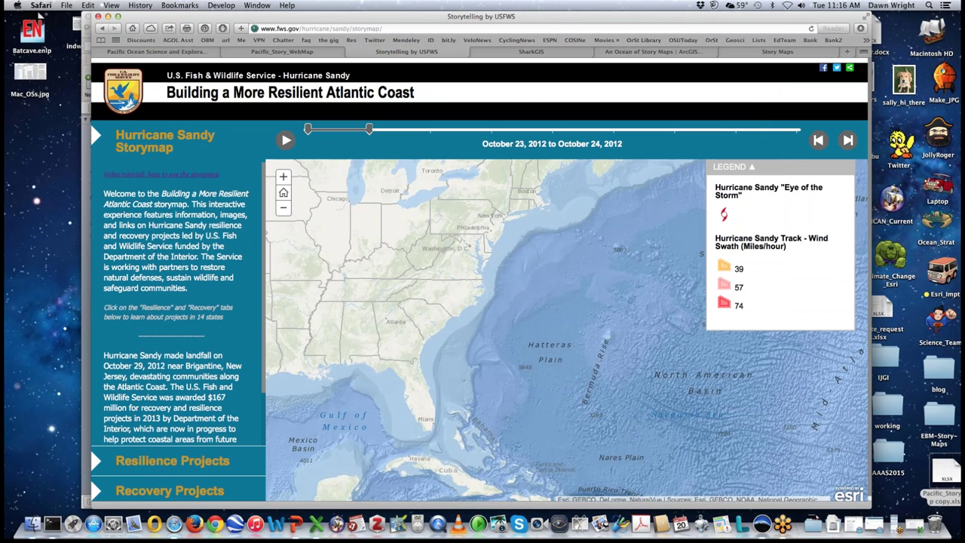